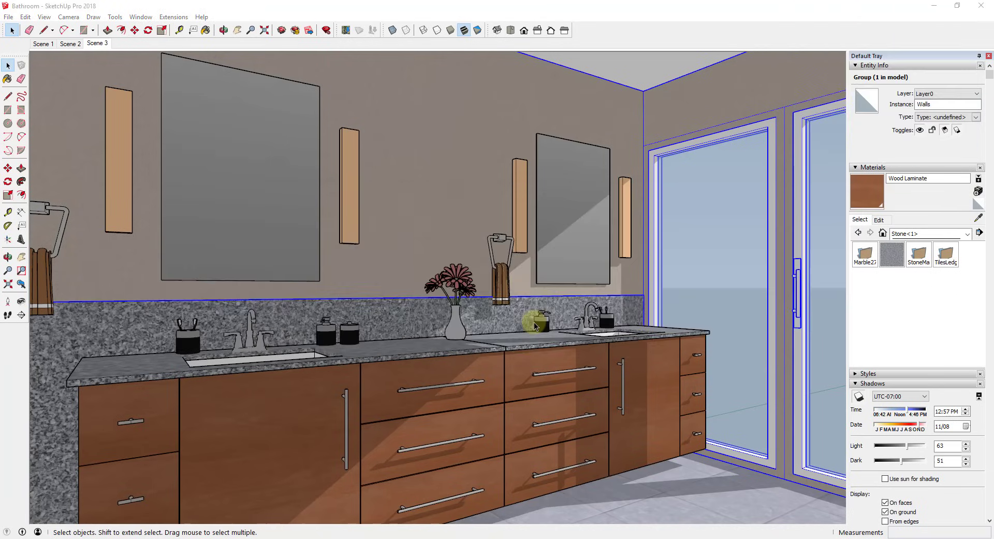
Orbit the view slightly around the bathroom vanity to shift its perspective
middle_click_drag(542, 325, 536, 326)
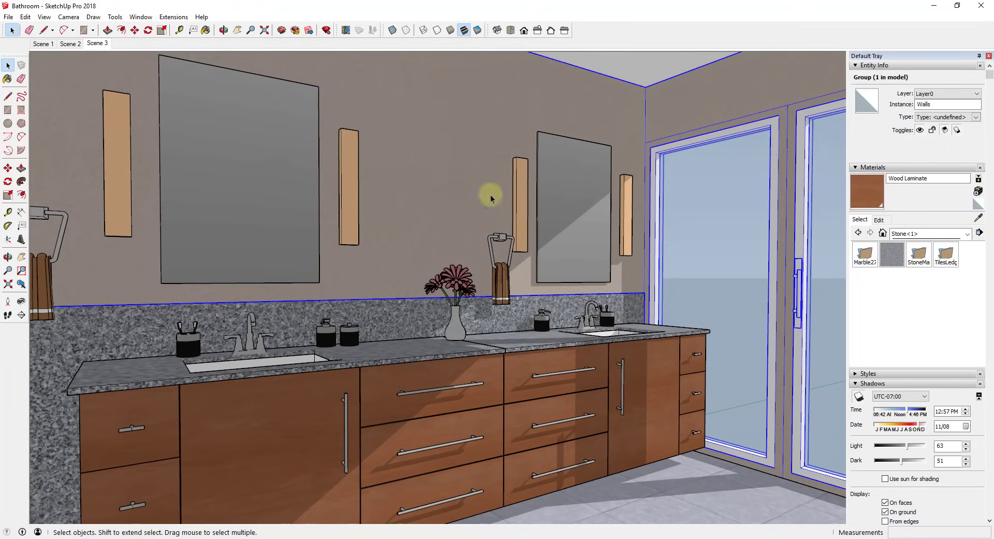
middle_click_drag(558, 262, 631, 296)
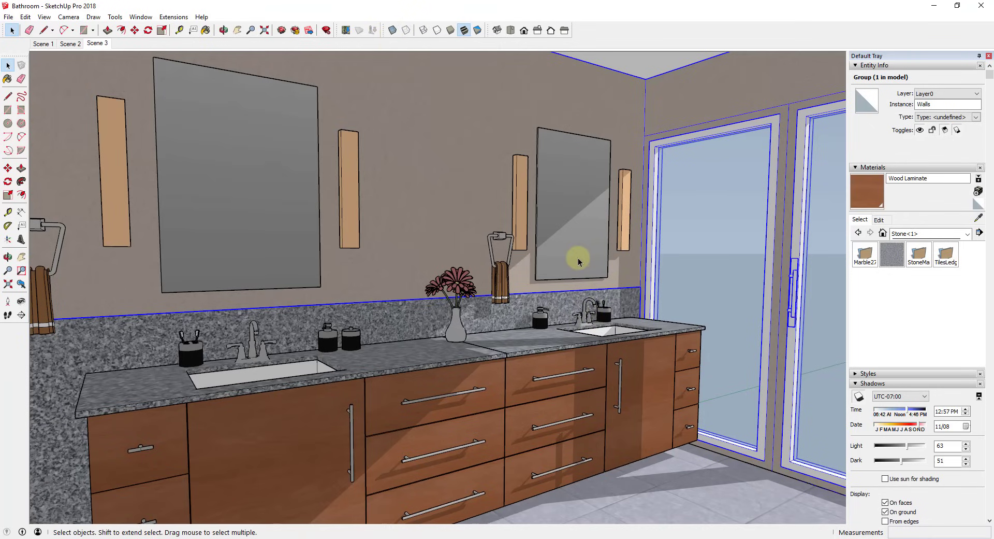
Open Preferences at the Shortcuts page, centre the dialog, and scroll the Function list
left_click(171, 17)
mouse_move(146, 19)
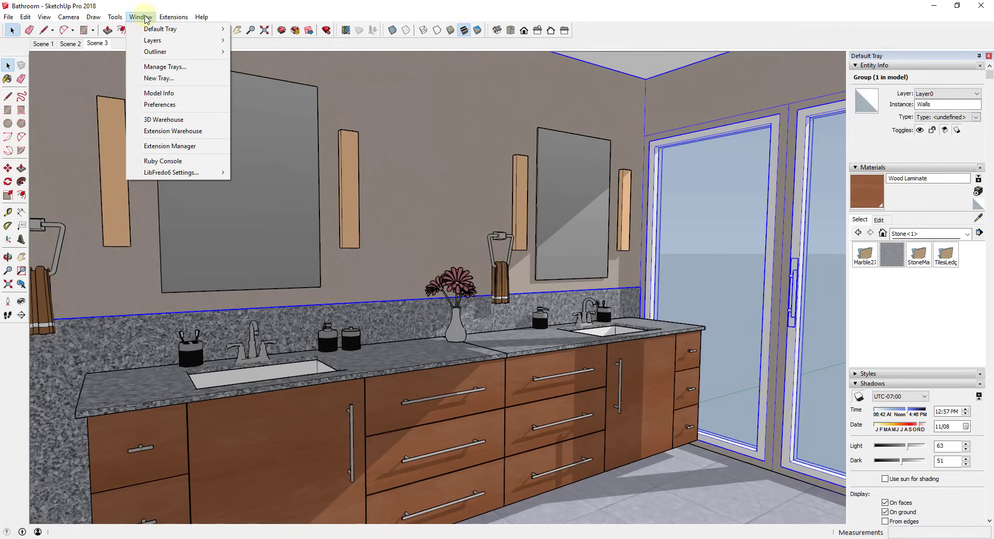
left_click(162, 104)
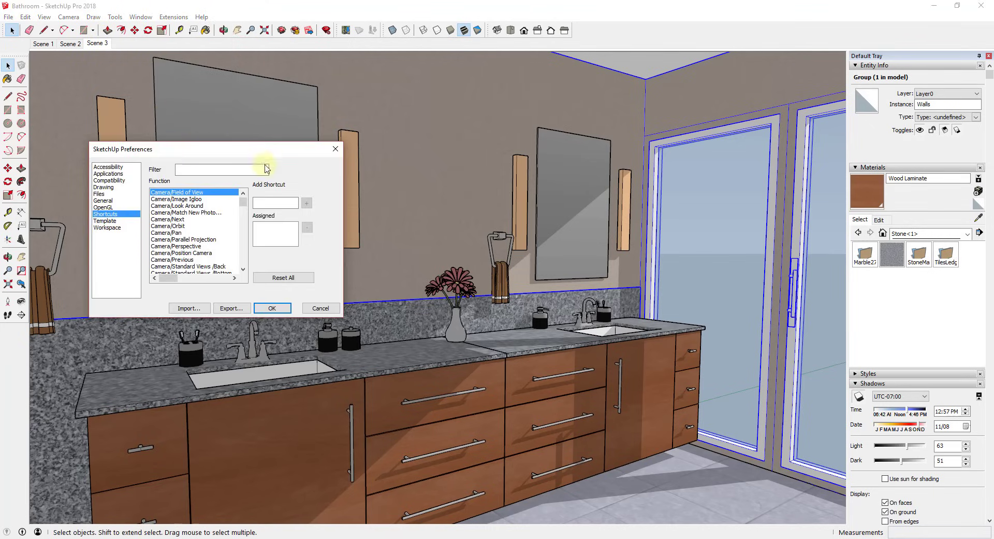
left_click_drag(162, 148, 440, 142)
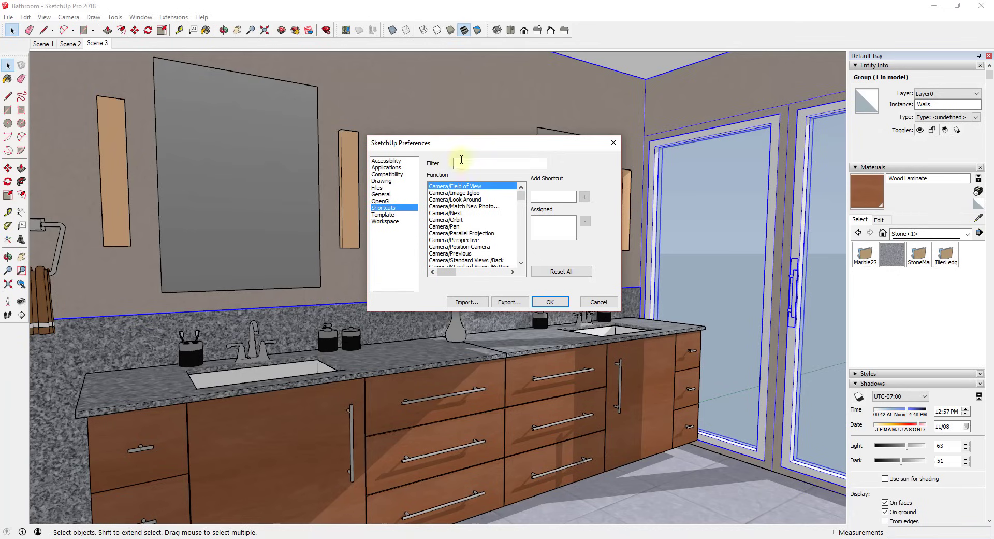
scroll(515, 205, "down", 10)
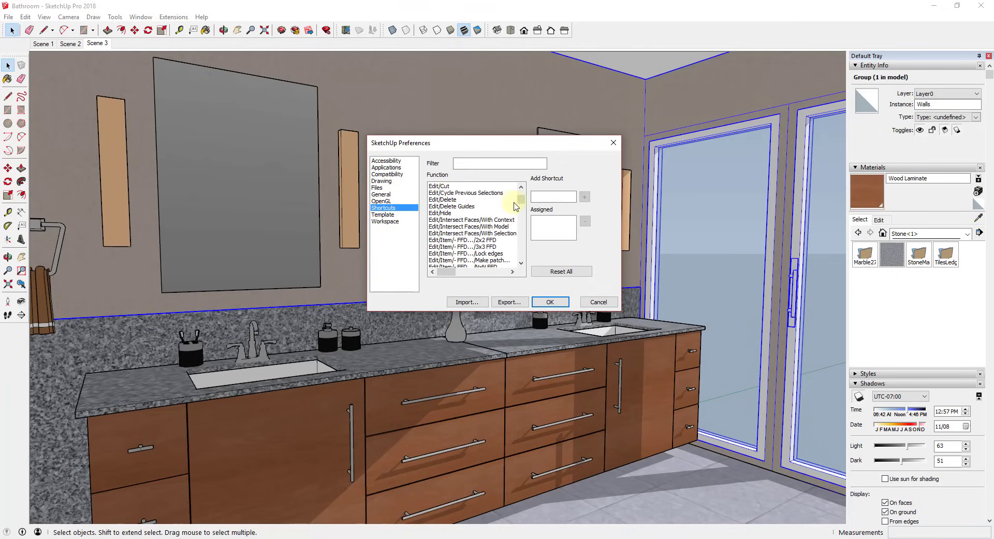
left_click_drag(521, 206, 524, 247)
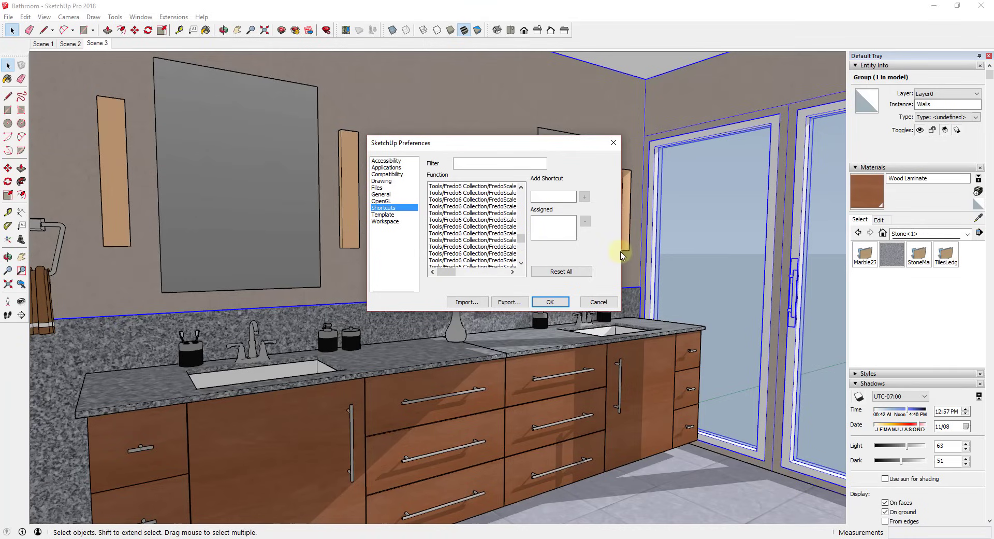
left_click_drag(448, 271, 462, 270)
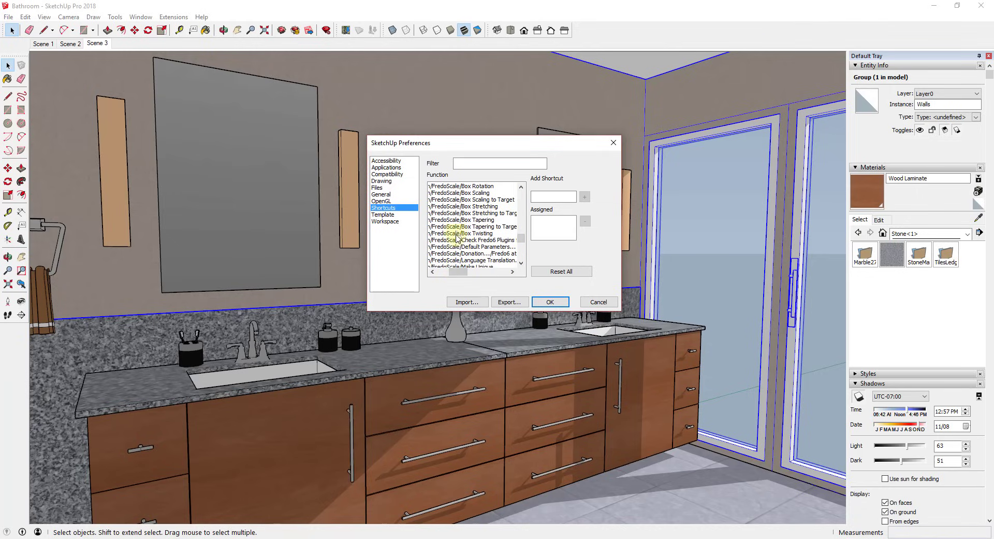
left_click_drag(458, 271, 447, 272)
Filter for 'x-' and assign the X key to View/Face Style/X-ray
left_click(484, 163)
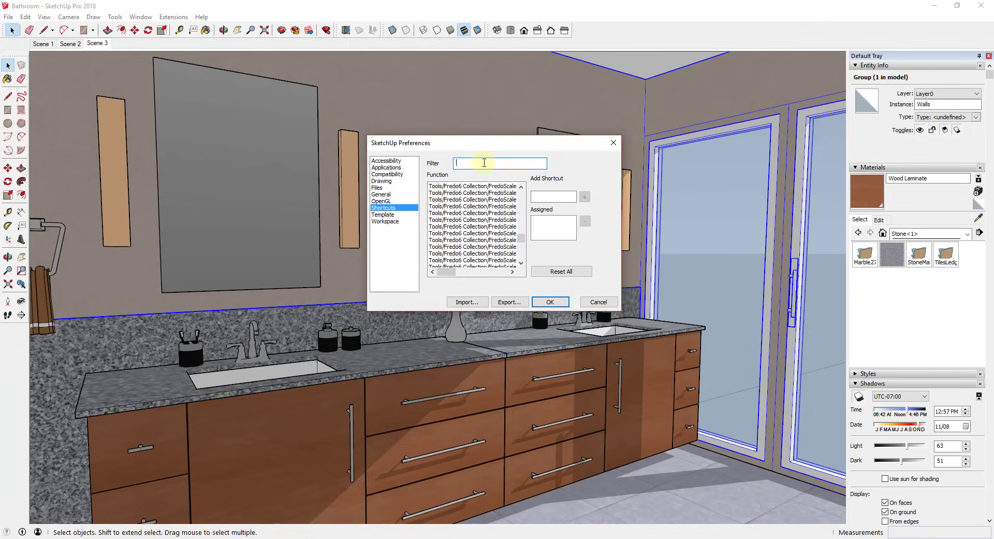
type("x-ray")
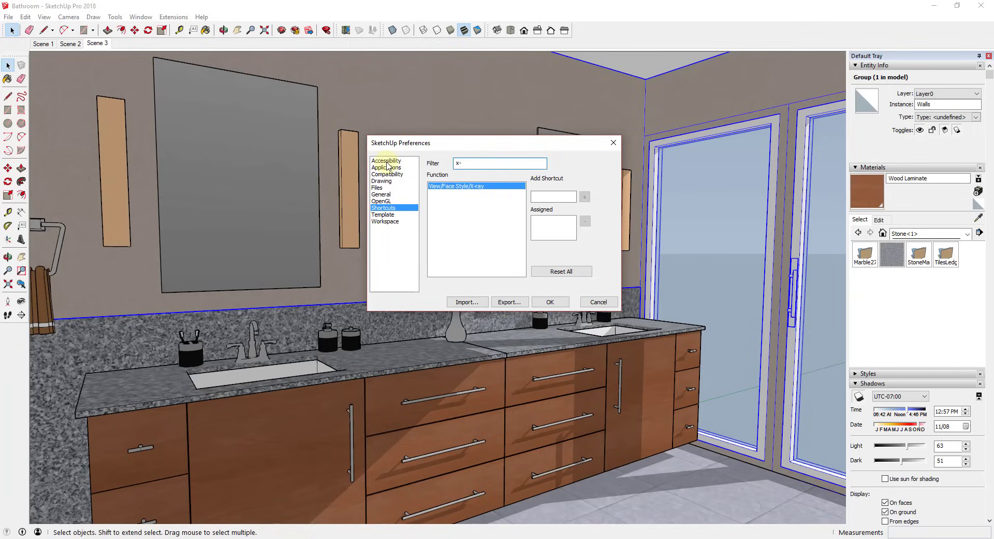
left_click(454, 186)
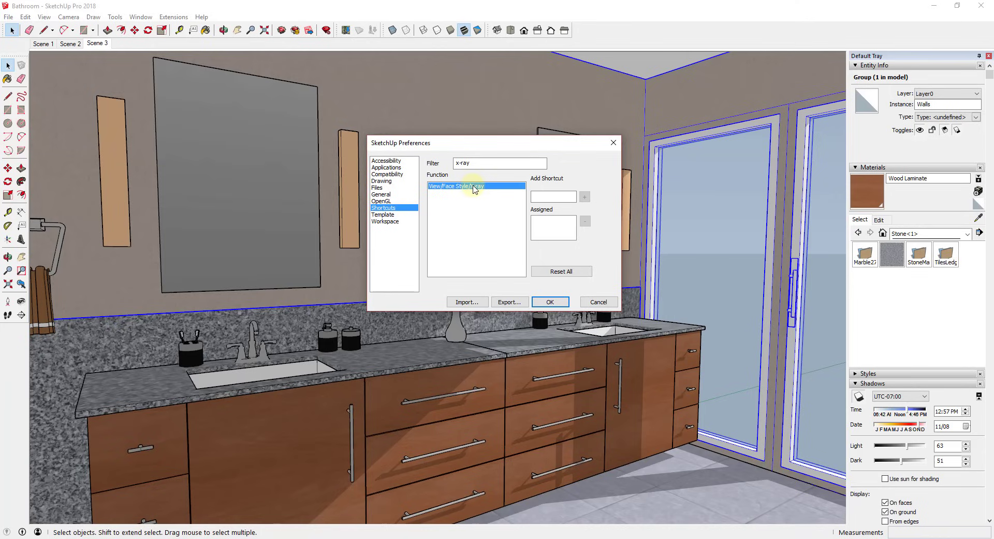
left_click(553, 197)
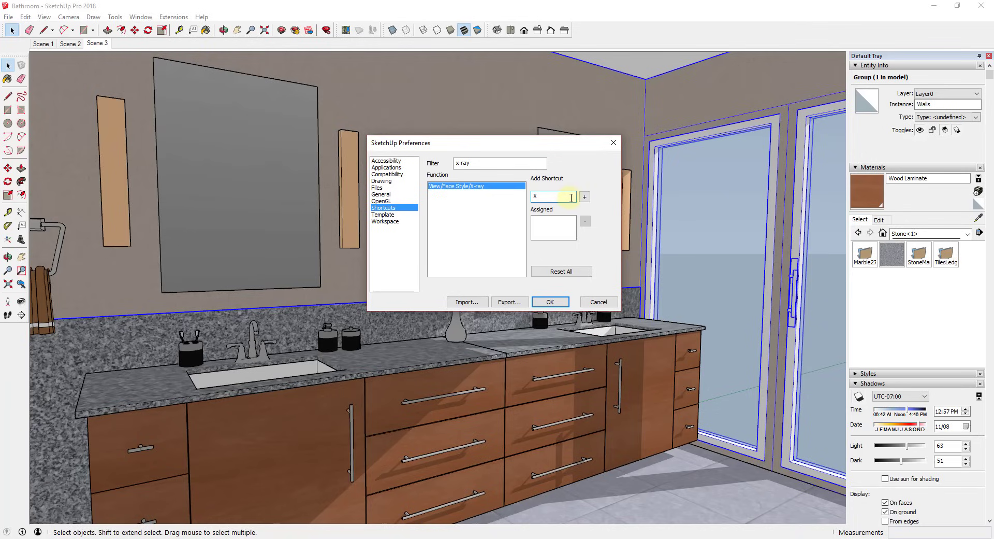
left_click(584, 198)
Confirm the new shortcut, close Preferences, and return to the Select tool
left_click(551, 302)
middle_click_drag(553, 304, 550, 296)
key("space")
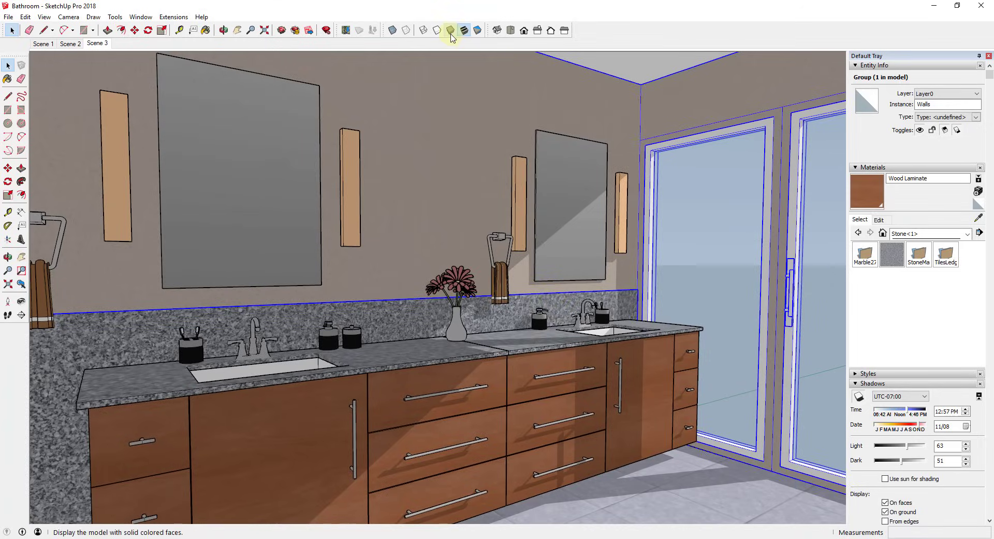
Switch to Shaded face style and toggle X-ray on with the X key
left_click(451, 32)
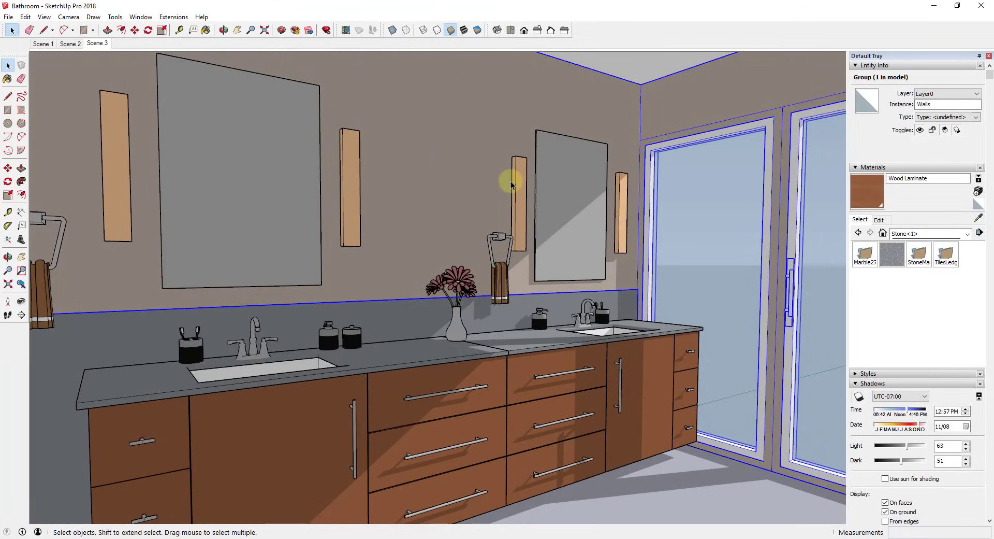
middle_click_drag(511, 185, 506, 287)
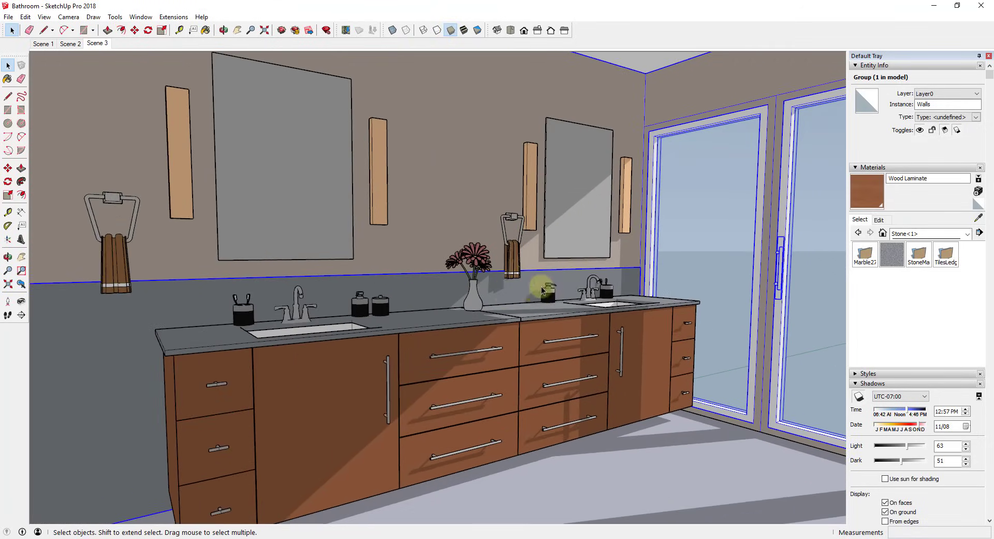
key("x")
key("x")
key("x")
key("x")
key("x")
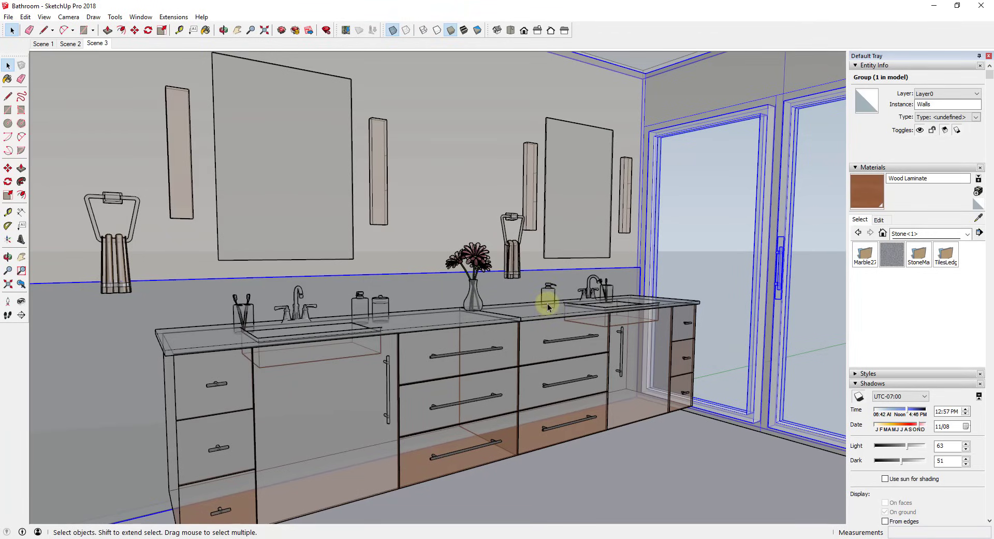
key("x")
key("x")
key("x")
key("x")
scroll(228, 298, "up", 5)
middle_click_drag(245, 340, 222, 337)
Select both toothbrush cups, the soap dispensers and the jar on the counter
left_click(231, 333, "shift")
left_click(488, 324, "shift")
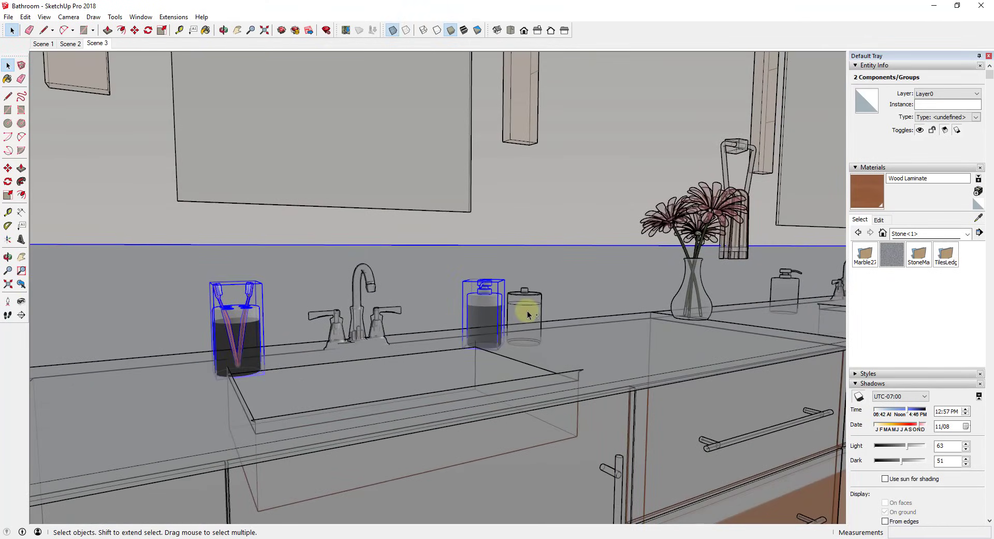
left_click(527, 312, "shift")
middle_click_drag(415, 311, 710, 286)
left_click(707, 293, "shift")
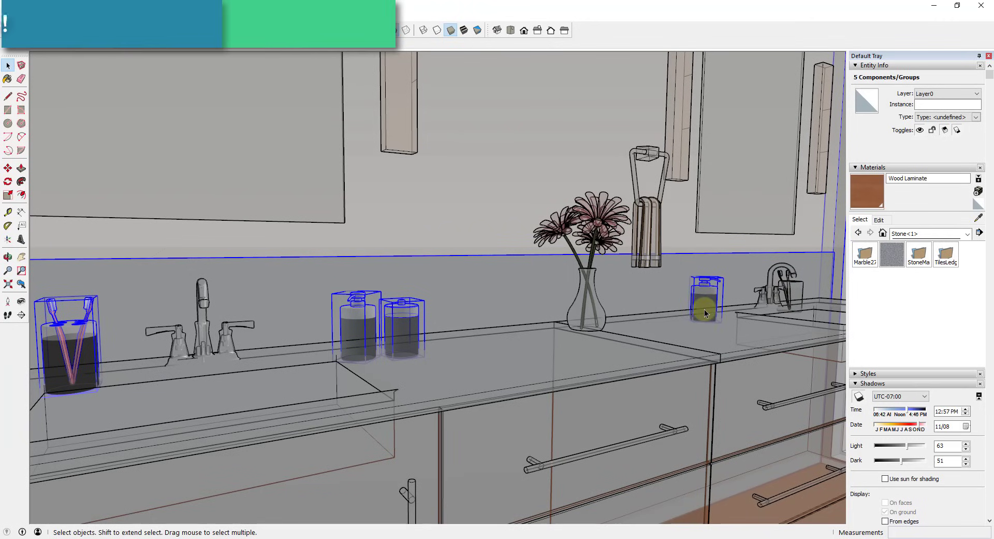
left_click(785, 290, "shift")
Move the six selected items, then orbit to show more of the right counter
key("m")
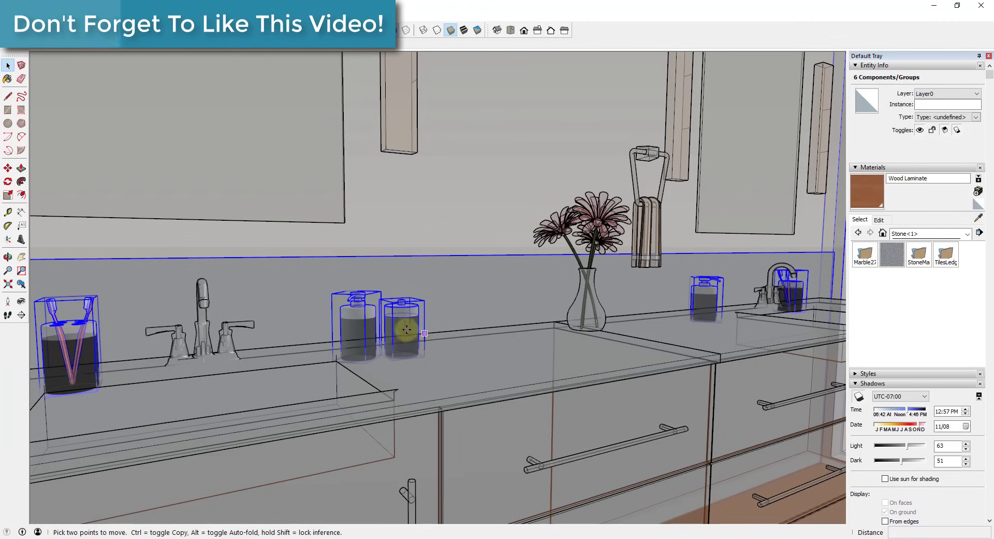
left_click(400, 328)
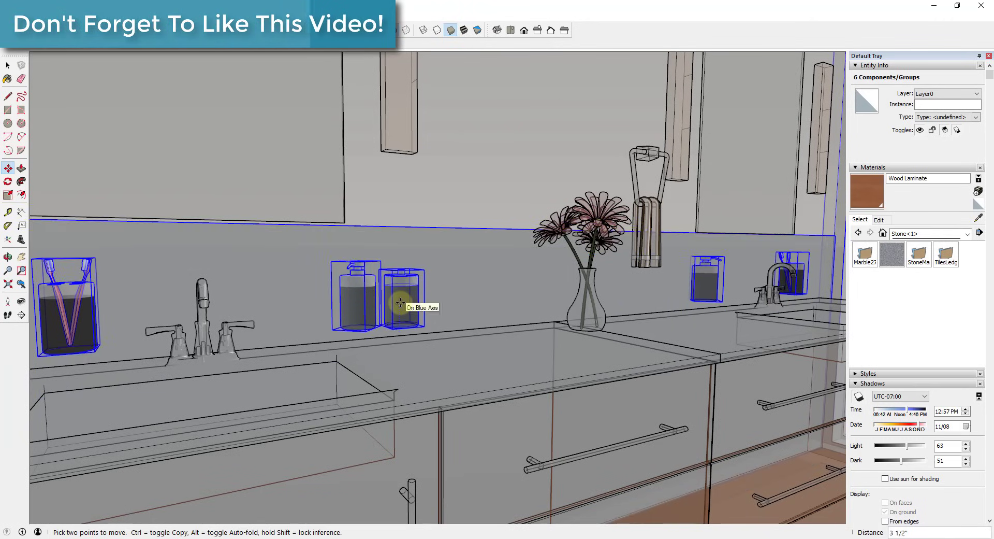
scroll(400, 298, "up", 5)
scroll(405, 326, "down", 3)
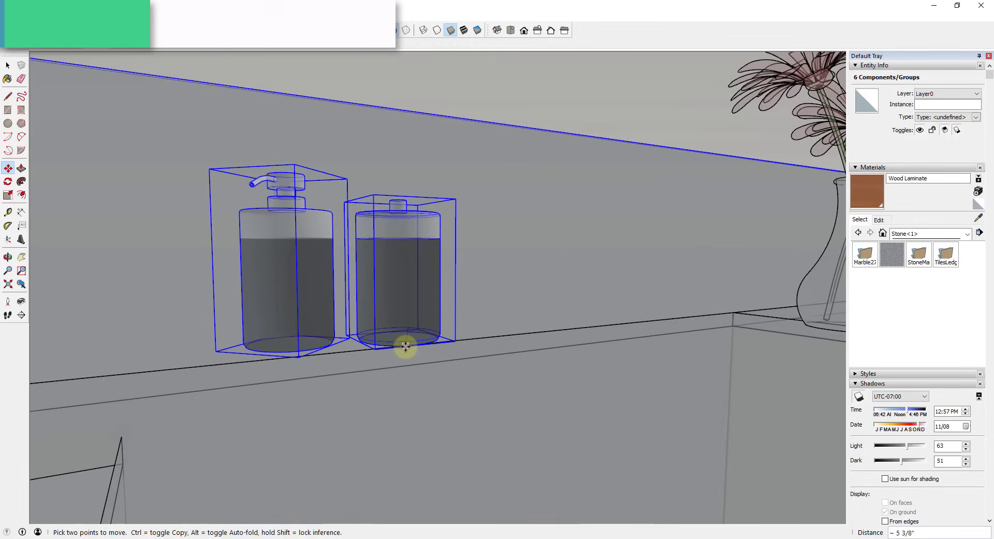
scroll(410, 327, "up", 3)
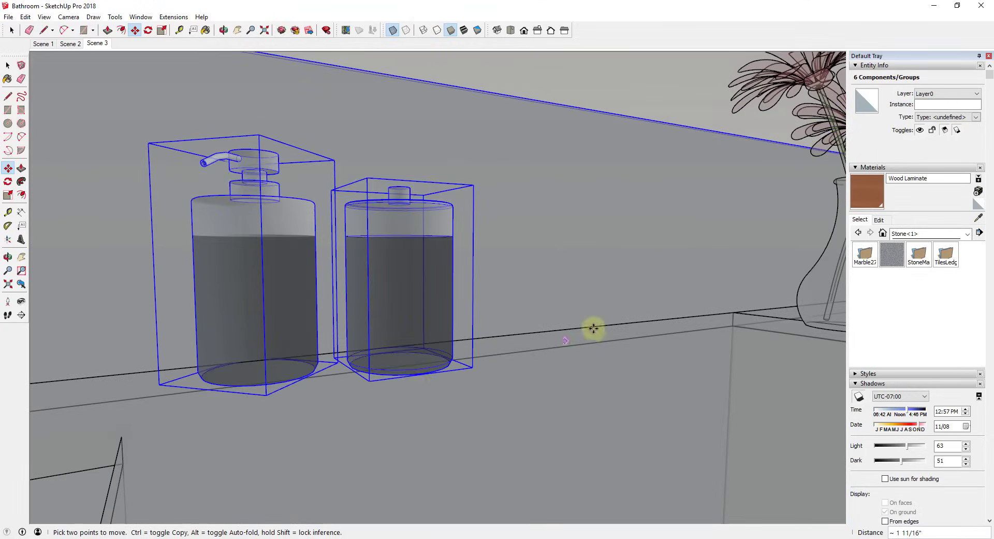
scroll(580, 326, "down", 5)
key("o")
left_click_drag(299, 405, 333, 418)
key("space")
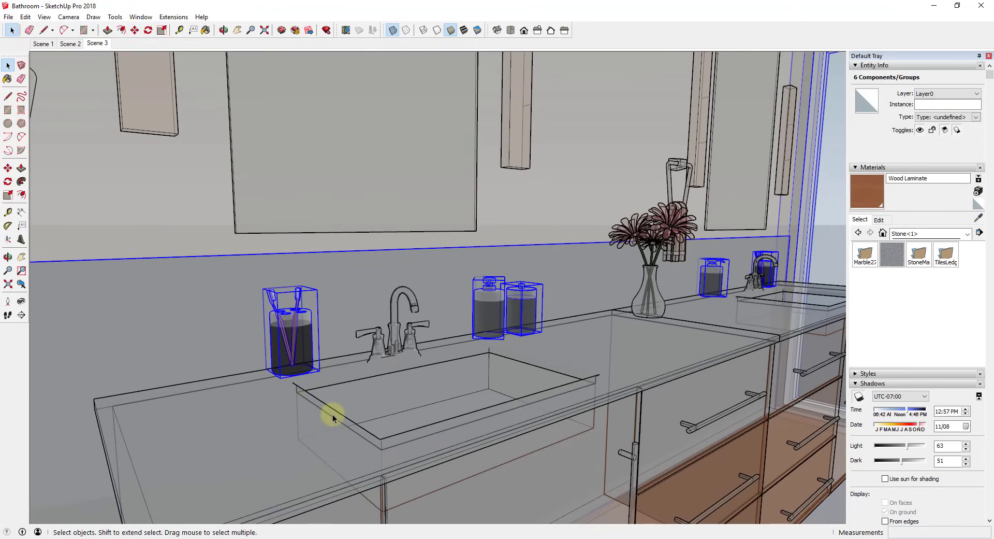
key("l")
middle_click_drag(334, 469, 471, 382)
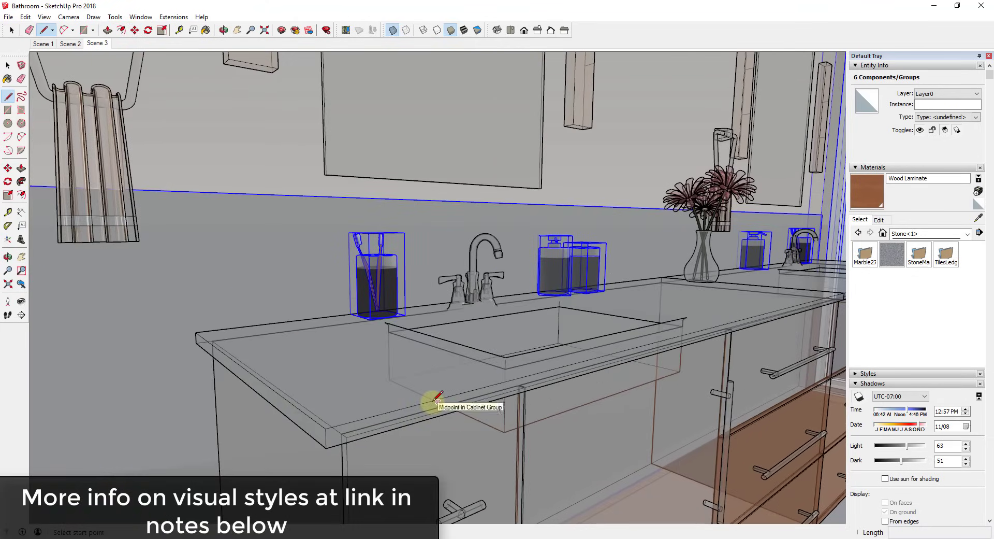
left_click(268, 447)
left_click(270, 481)
key("space")
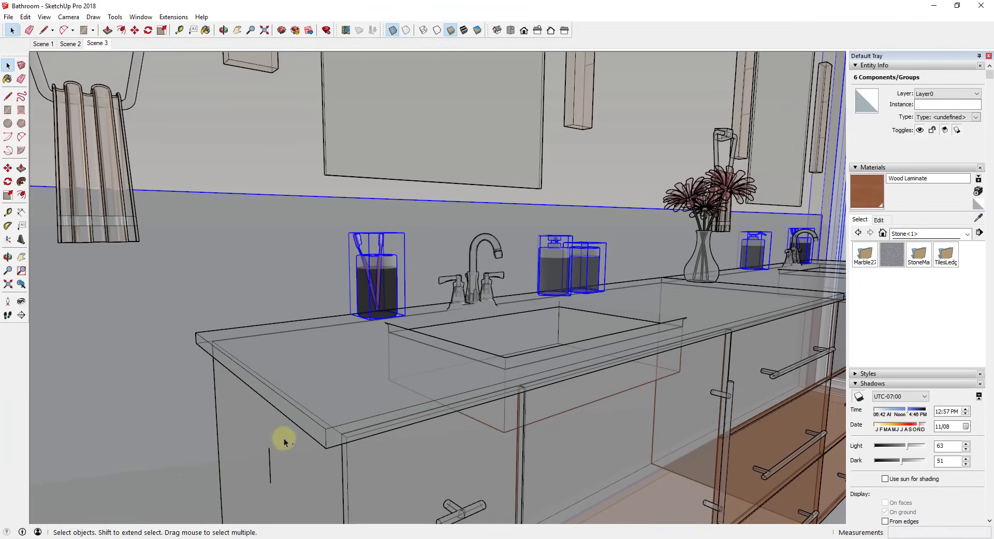
key("ctrl+z")
scroll(301, 429, "down", 5)
middle_click_drag(566, 371, 492, 371)
Turn X-ray off and orbit the view toward the window
scroll(350, 323, "up", 4)
key("x")
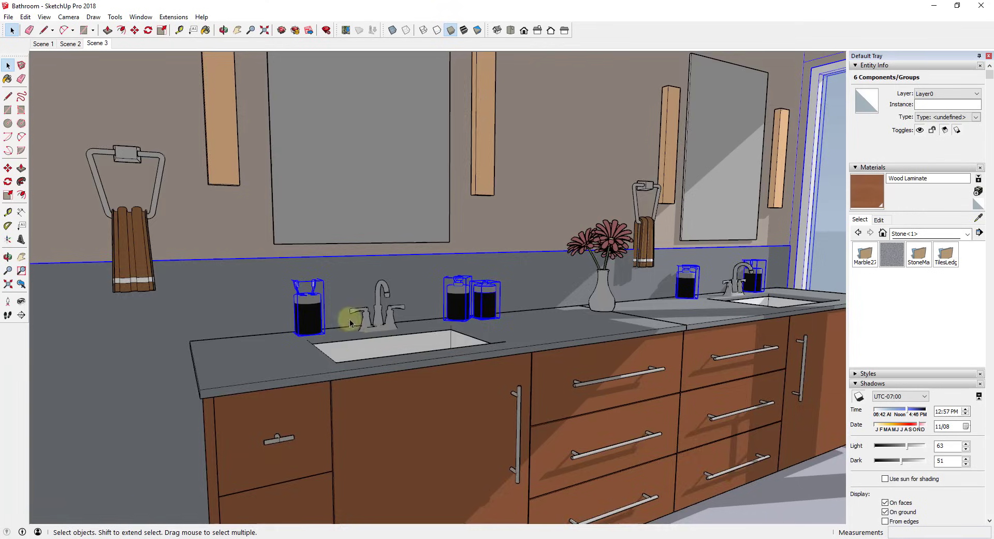
scroll(552, 373, "down", 3)
middle_click_drag(552, 373, 590, 358)
scroll(599, 361, "up", 2)
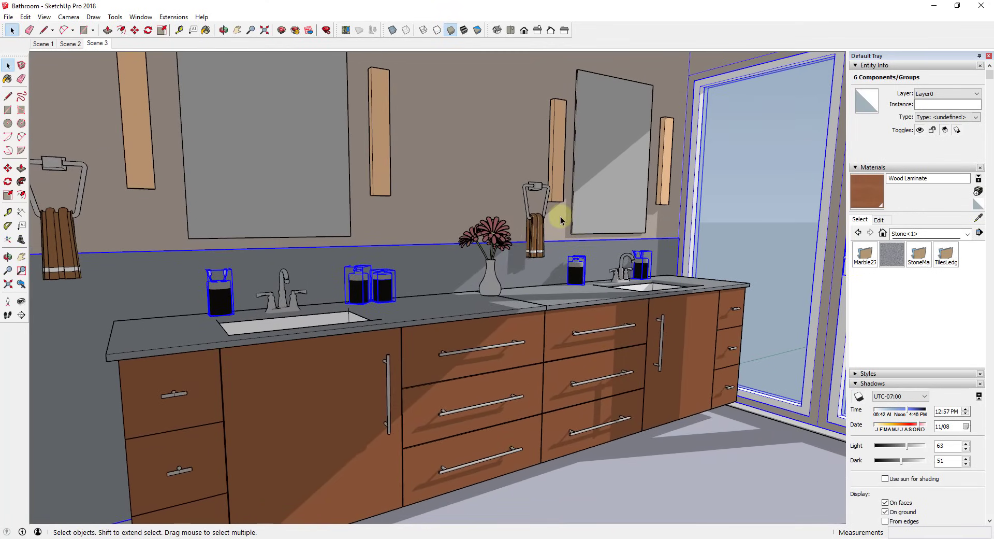
In Preferences Shortcuts, filter 'pas' and assign Ctrl+Shift+V to Edit/Paste In Place
left_click(141, 17)
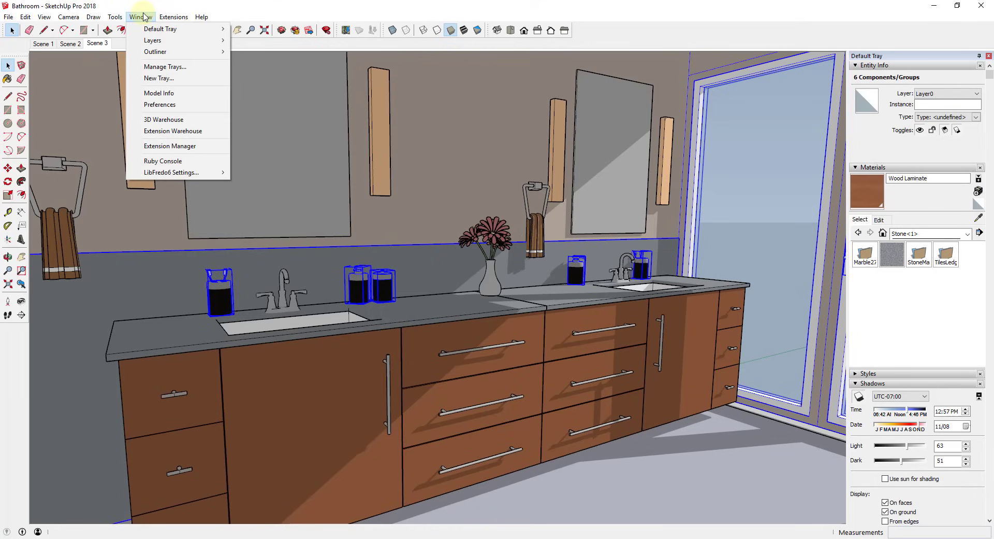
left_click(158, 104)
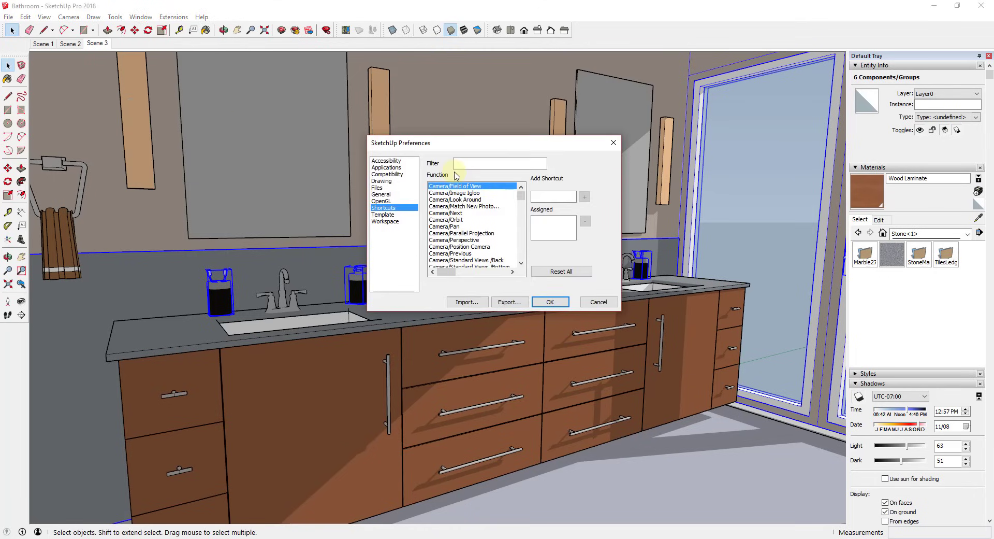
left_click(470, 160)
type("paste")
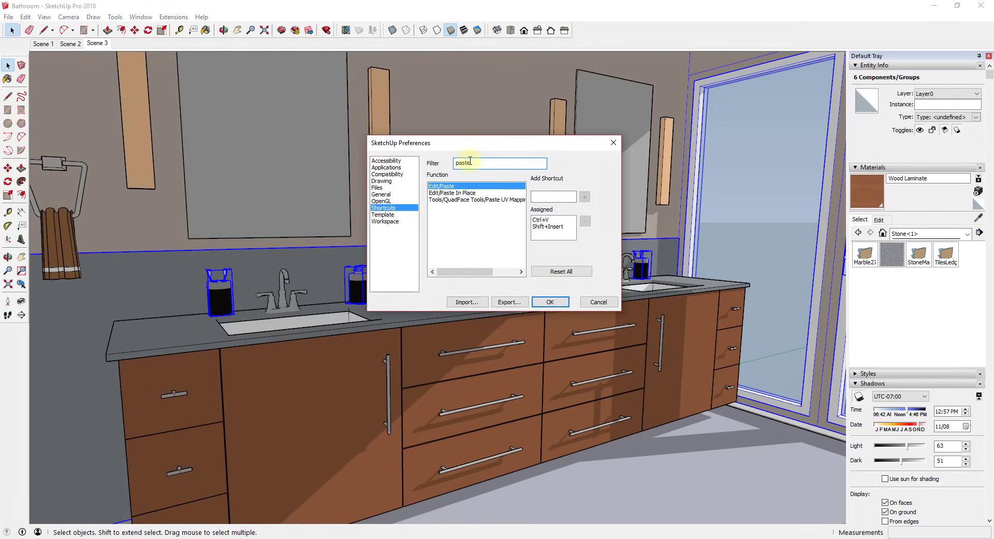
left_click(447, 194)
left_click(552, 197)
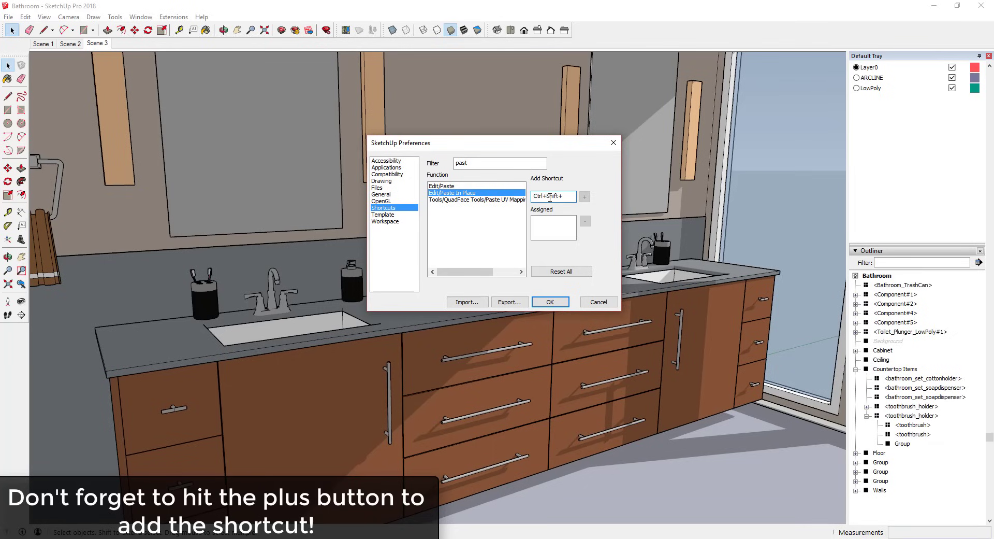
key("ctrl+shift+v")
left_click(585, 197)
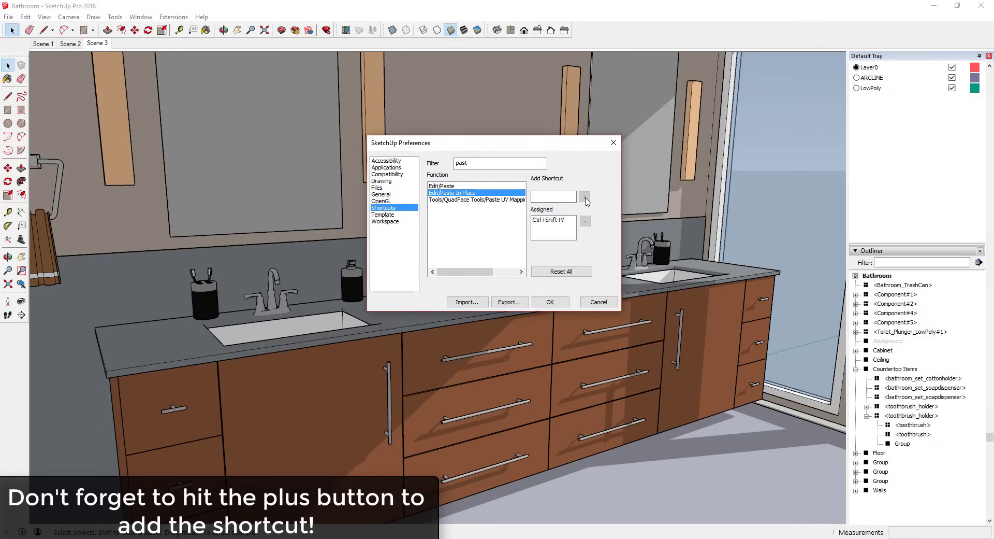
Close Preferences and group the right sink's soap dispenser and toothbrush holder
left_click(550, 302)
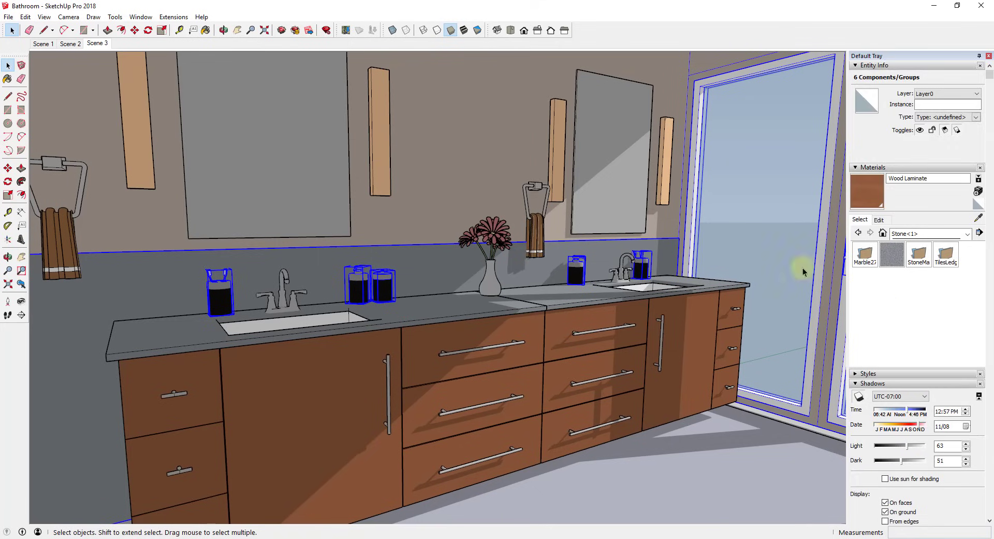
scroll(911, 310, "down", 10)
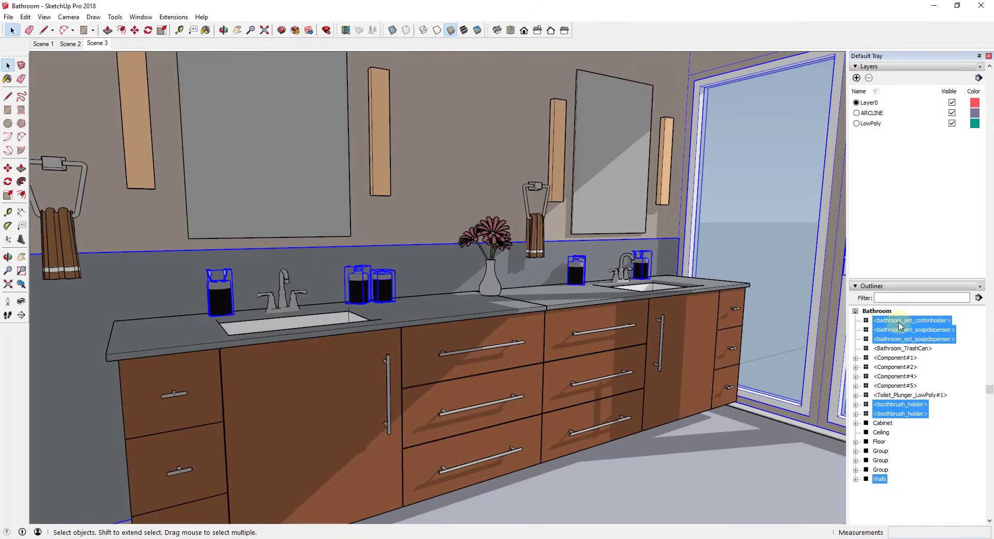
left_click(645, 268)
left_click(575, 270, "shift")
right_click(574, 269)
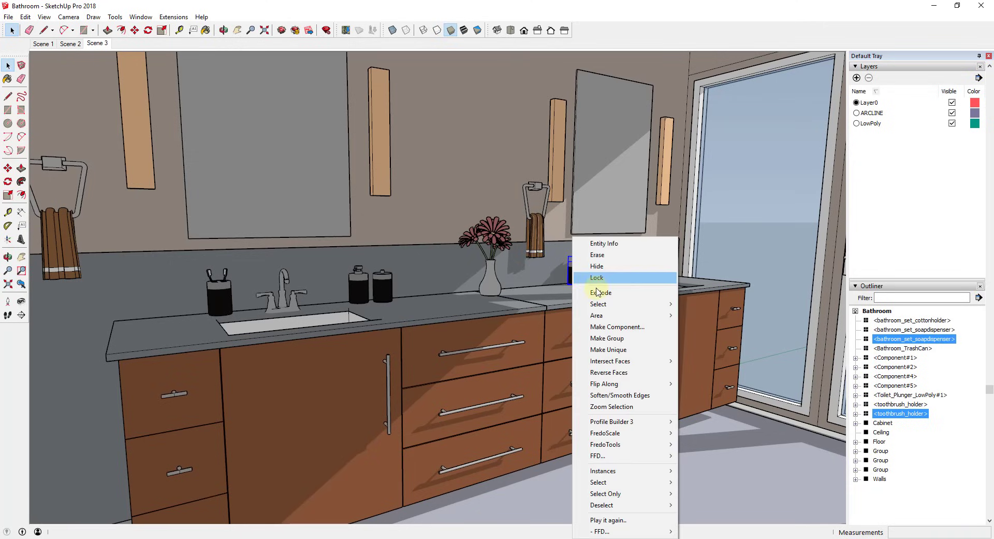
left_click(618, 342)
Rename the new group to 'Countertop Items'
right_click(881, 461)
left_click(897, 455)
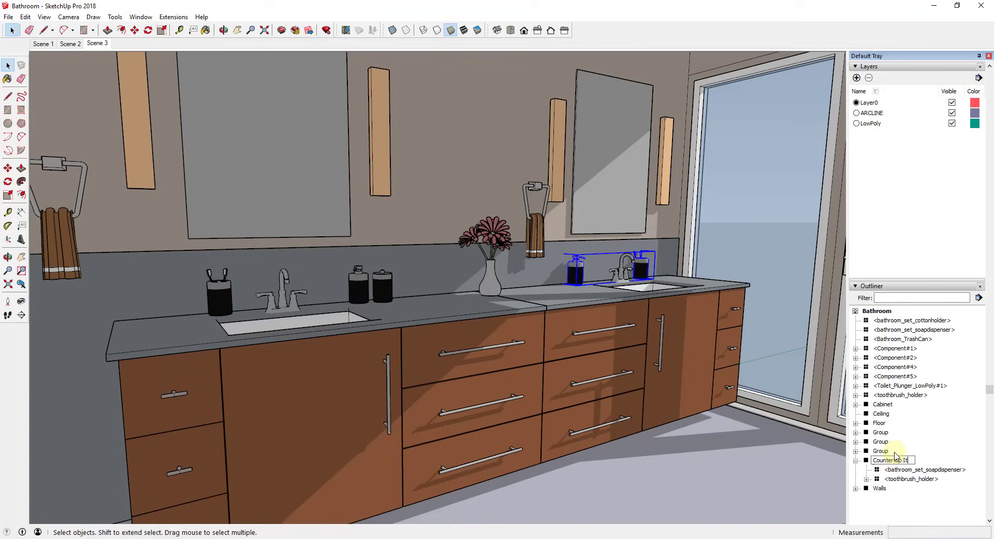
type("Countertop Items")
key("Return")
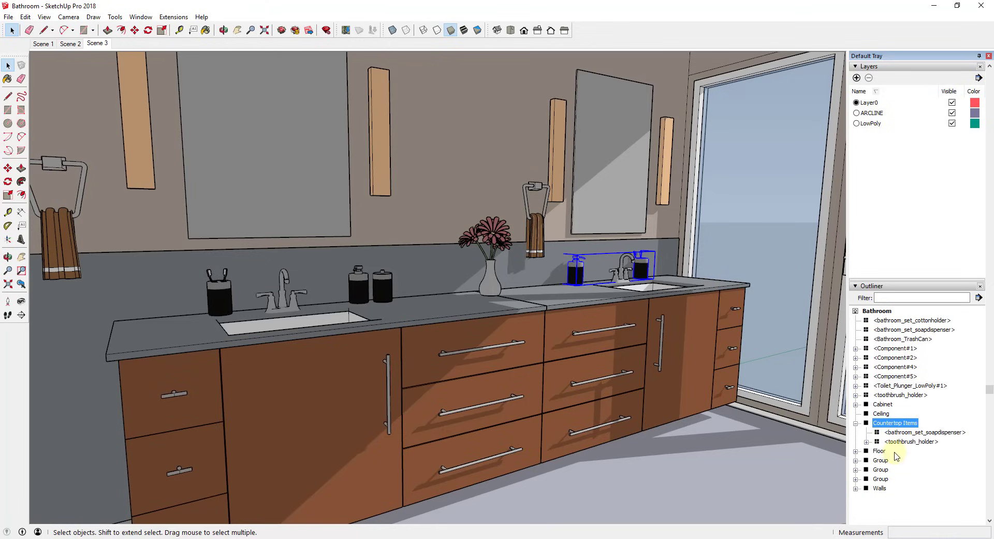
Cut the left-sink cotton holder, soap dispenser and toothbrush holder, then paste them back
left_click(383, 287)
left_click(359, 286, "shift")
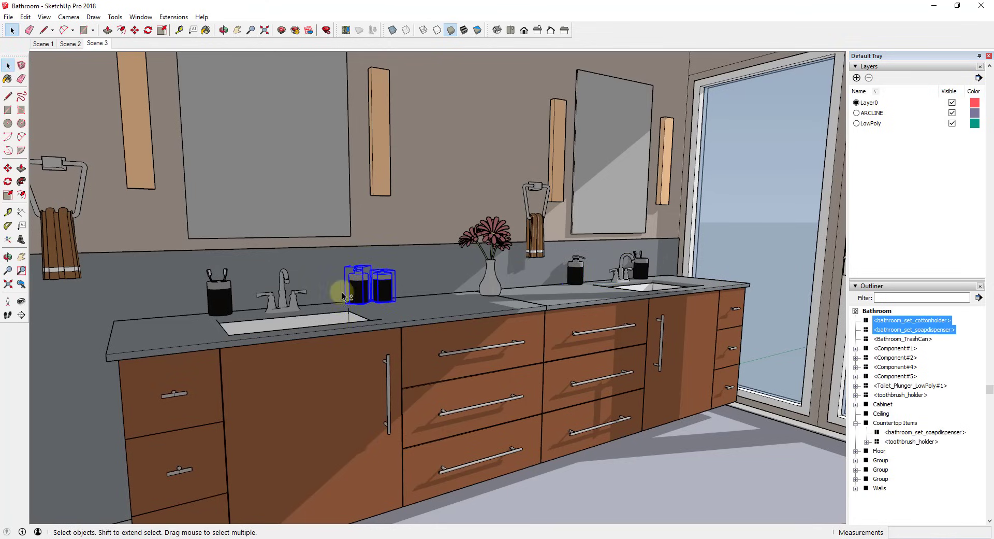
left_click(220, 295, "shift")
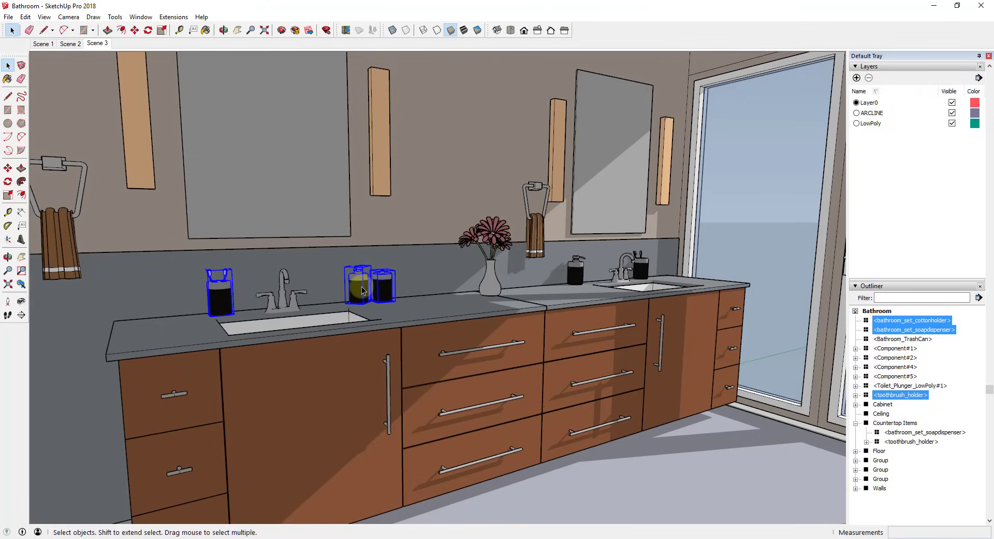
key("Delete")
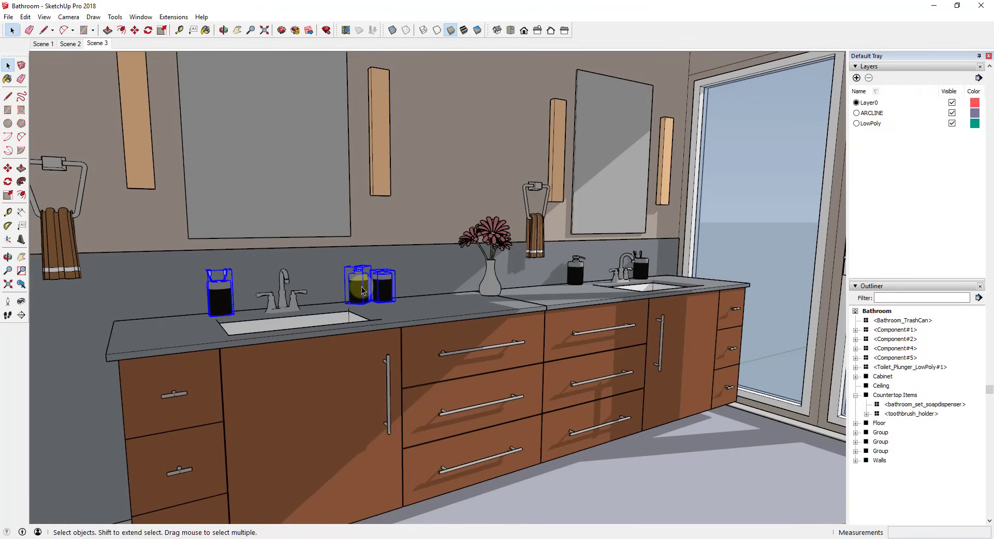
key("ctrl+v")
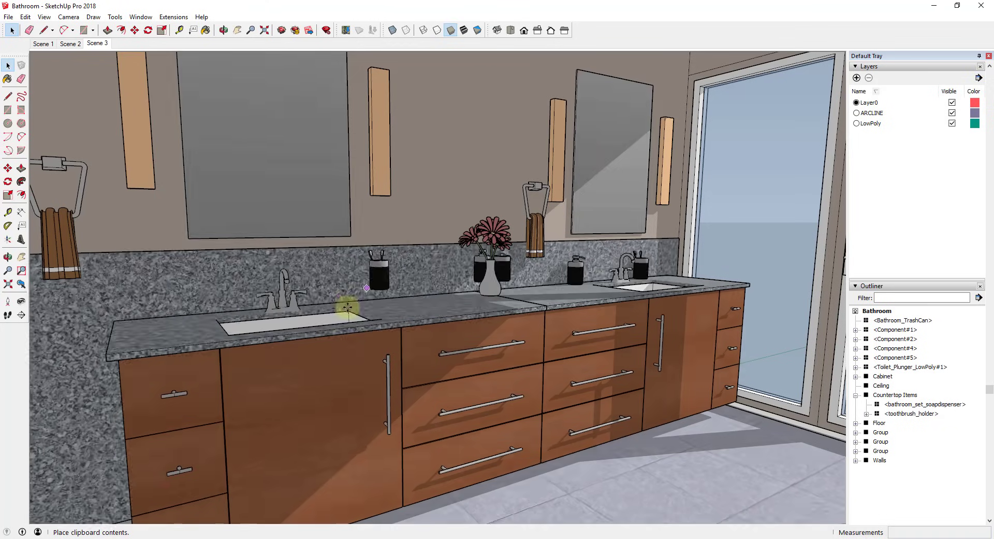
Orbit to a lower, level view and switch to Shaded face style
middle_click_drag(347, 307, 233, 321)
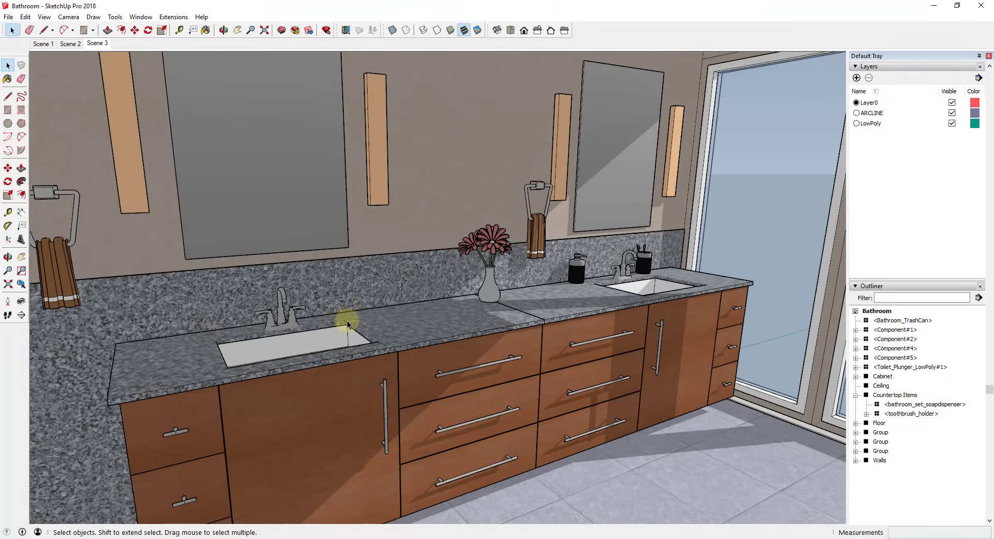
middle_click_drag(347, 324, 358, 298)
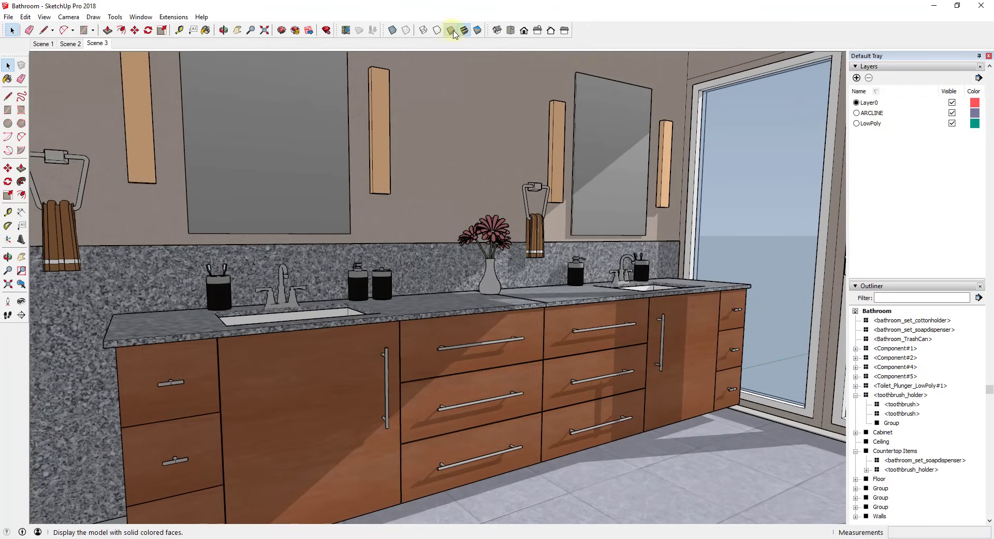
left_click(451, 30)
Select the left toothbrush holder and both canisters and cut them
middle_click_drag(265, 237, 247, 283)
scroll(248, 283, "up", 3)
left_click(209, 300)
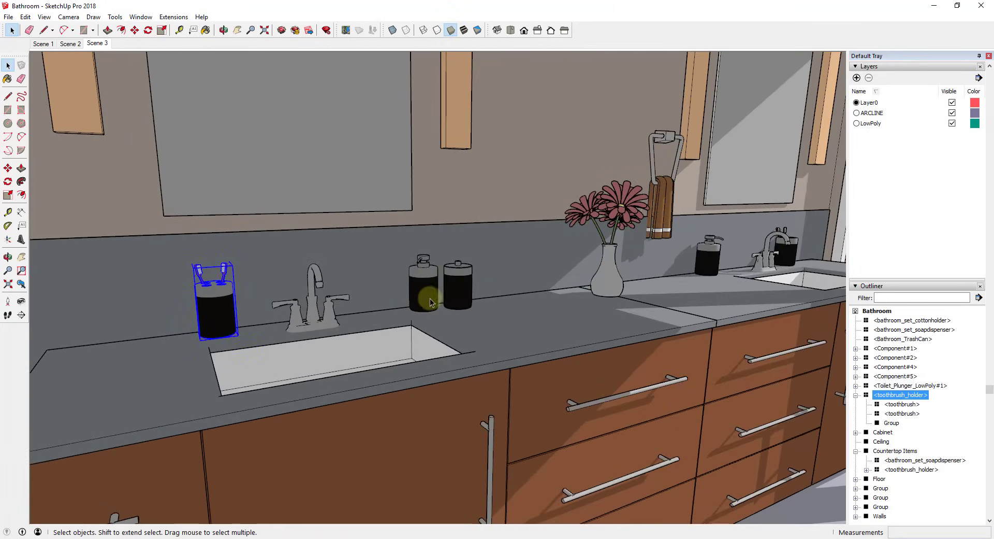
left_click(424, 290, "shift")
left_click(456, 292, "shift")
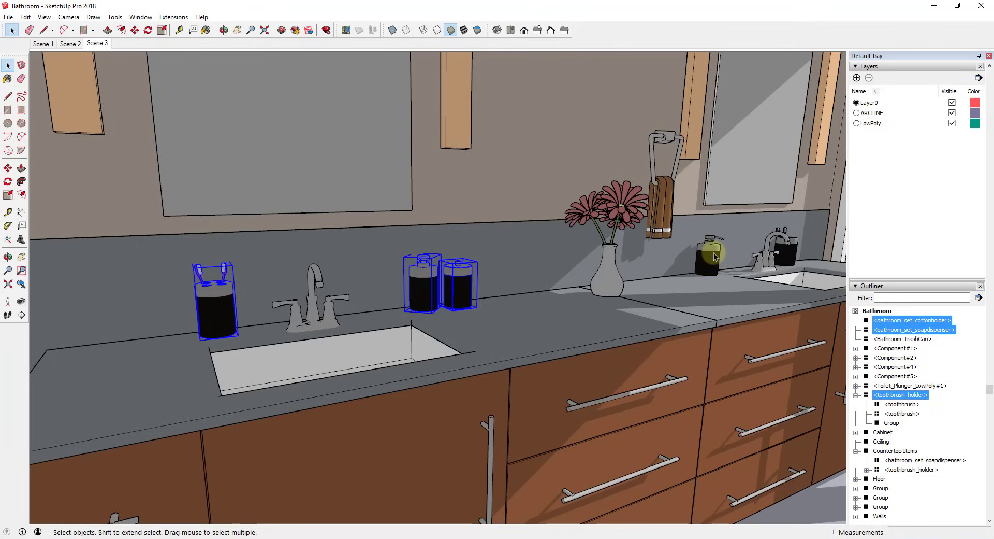
key("Delete")
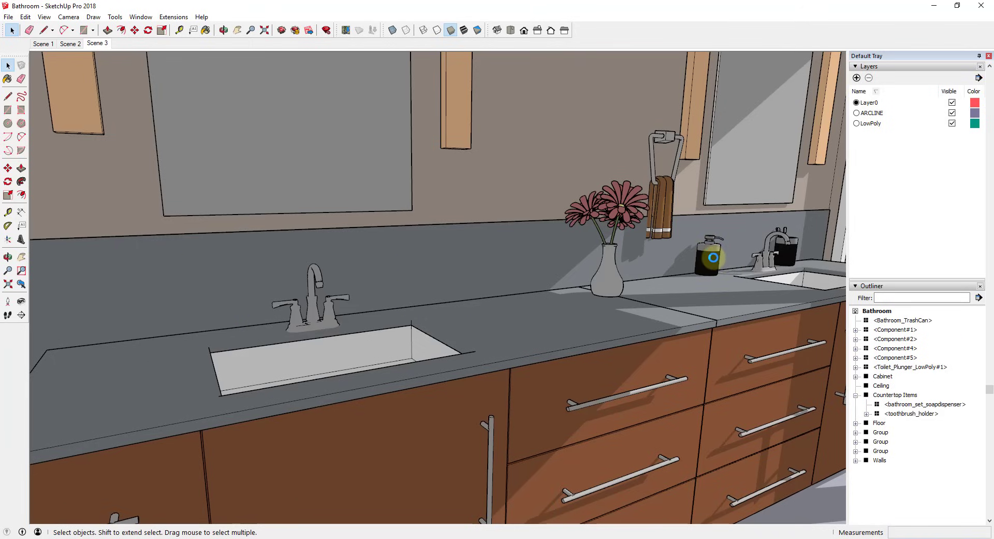
Paste the items in place inside the Countertop Items group, then exit and select the group
double_click(891, 396)
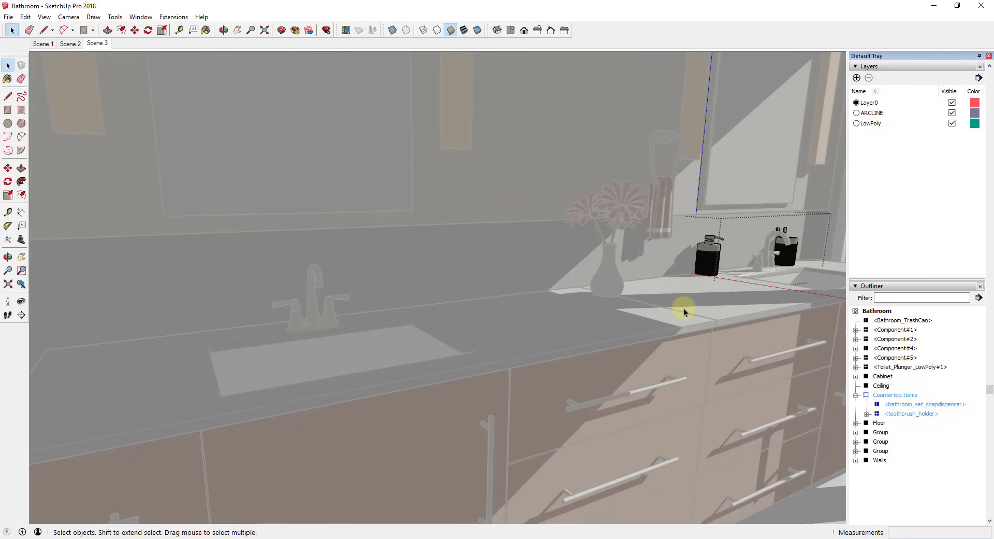
key("ctrl+z")
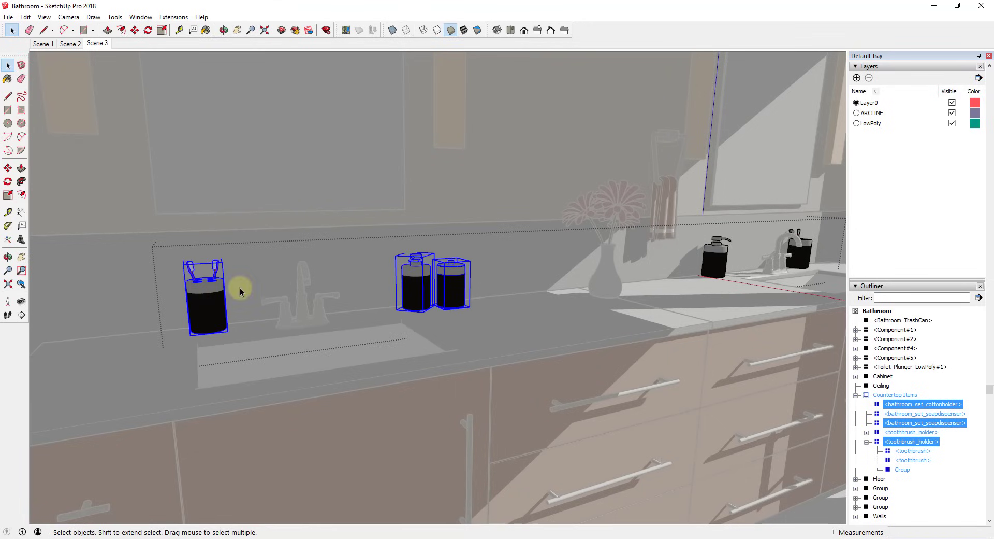
left_click(499, 281)
key("Escape")
left_click(411, 290)
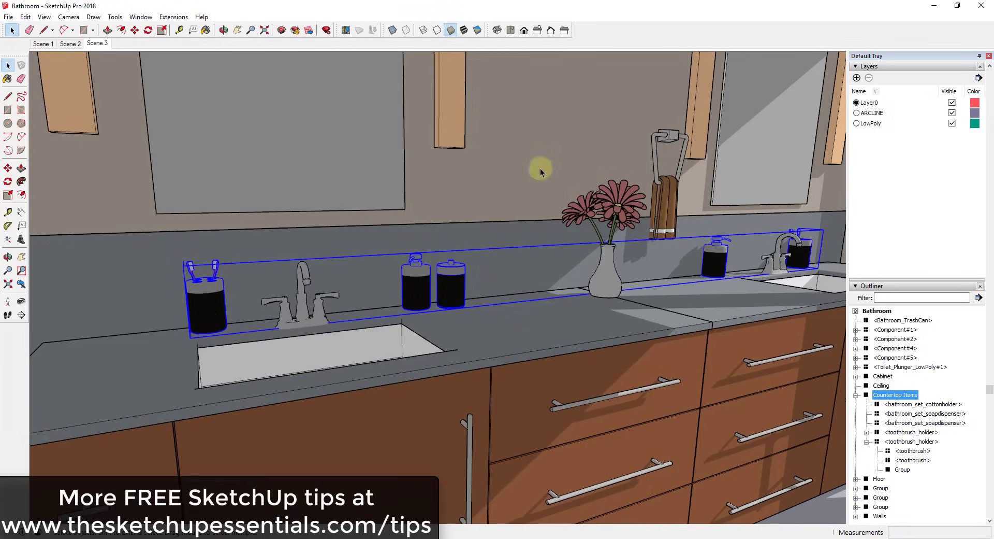
middle_click_drag(650, 182, 553, 193)
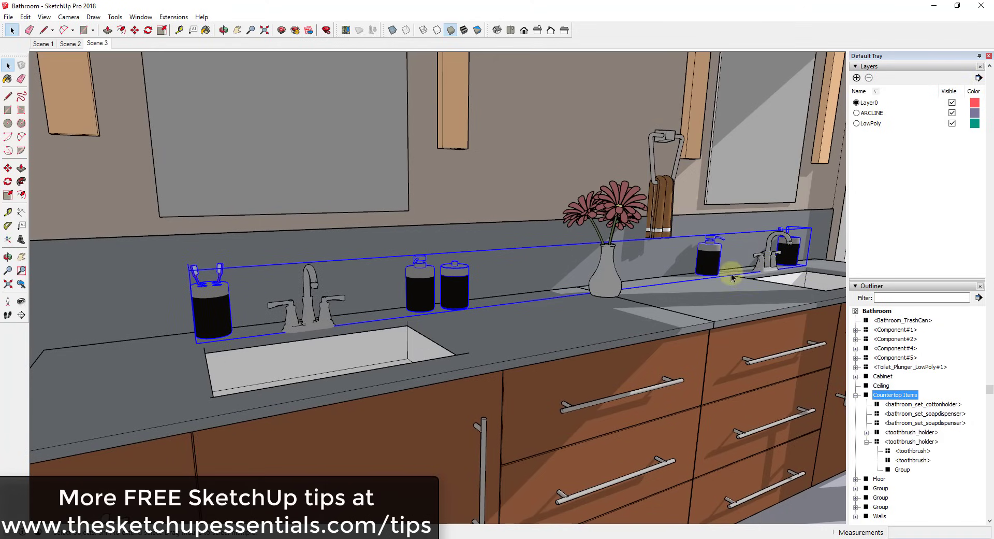
key("x")
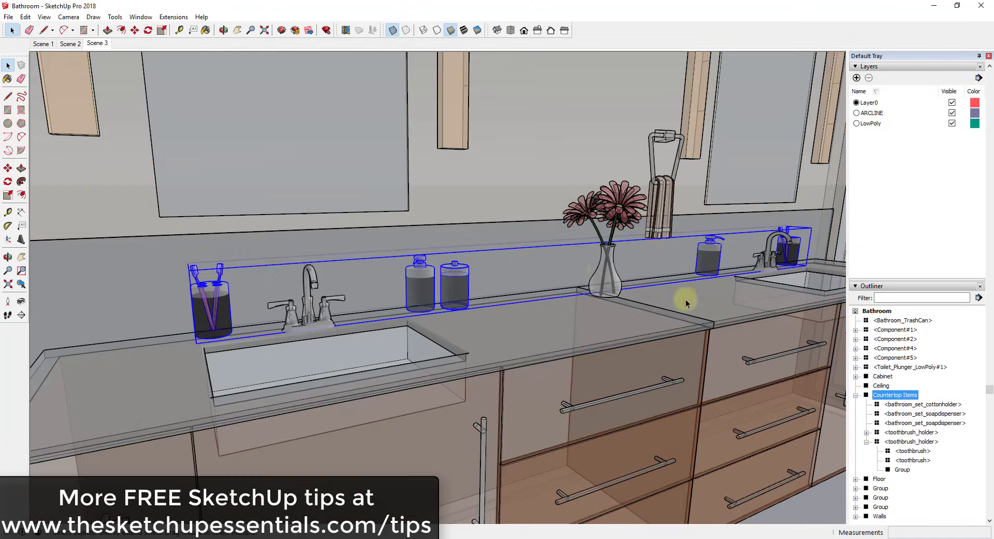
key("x")
key("x")
key("x")
key("x")
key("x")
key("x")
key("x")
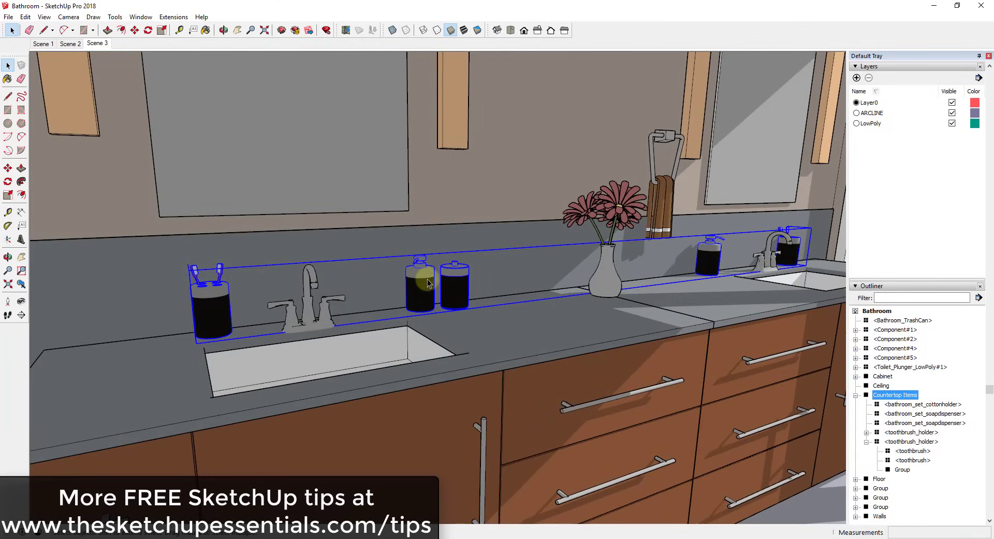